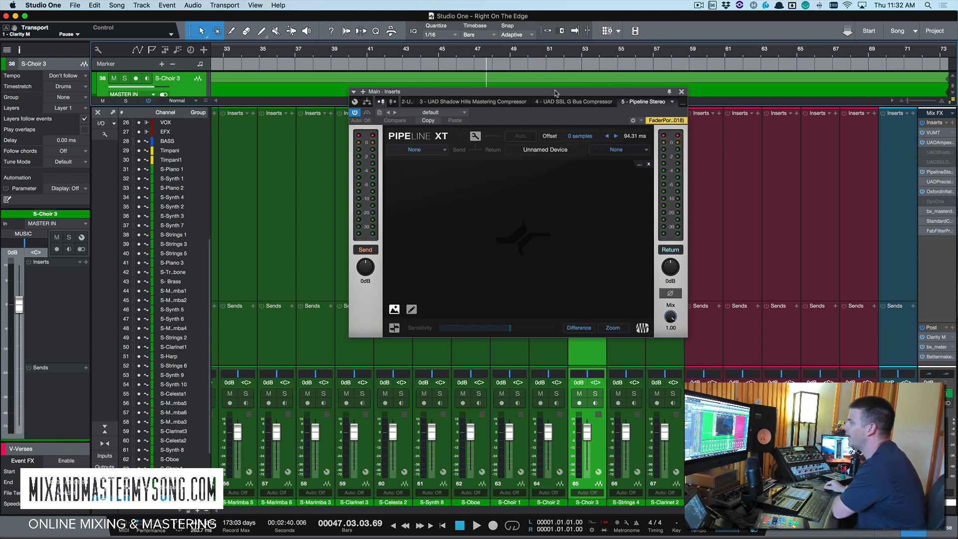
Open the song's Audio I/O Setup and review the channel assignments of the MASTER IN, DIONE IN and 1073 IN inputs
drag(555, 93, 508, 84)
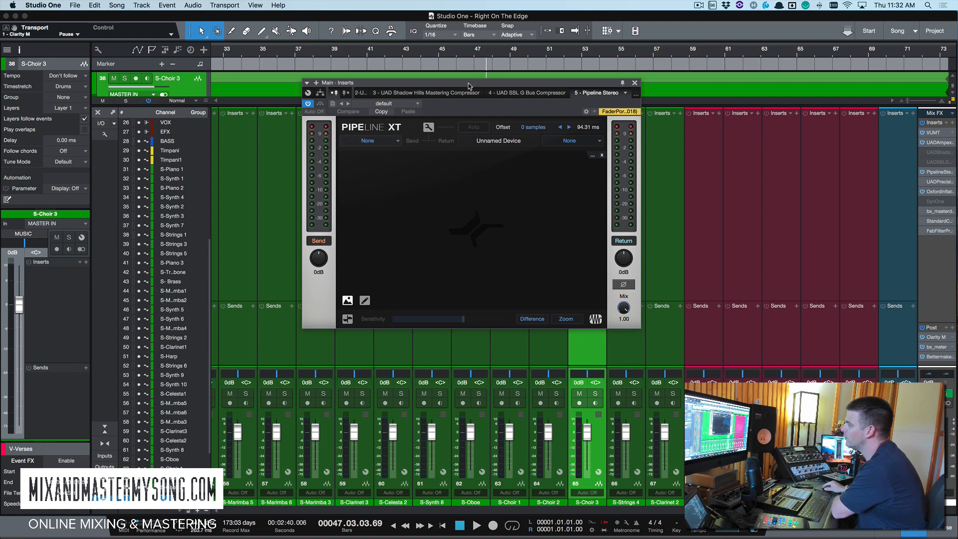
drag(468, 86, 472, 90)
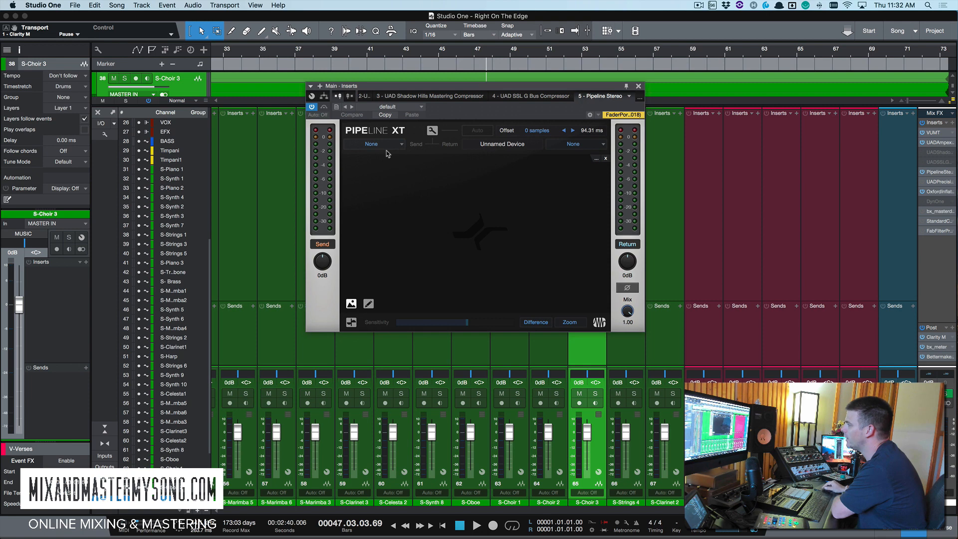
click(898, 449)
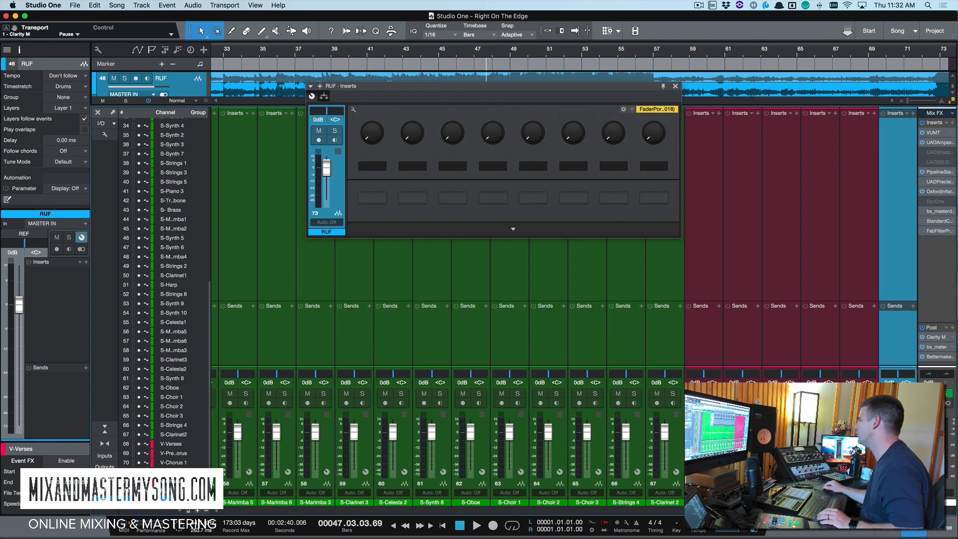
right_click(897, 360)
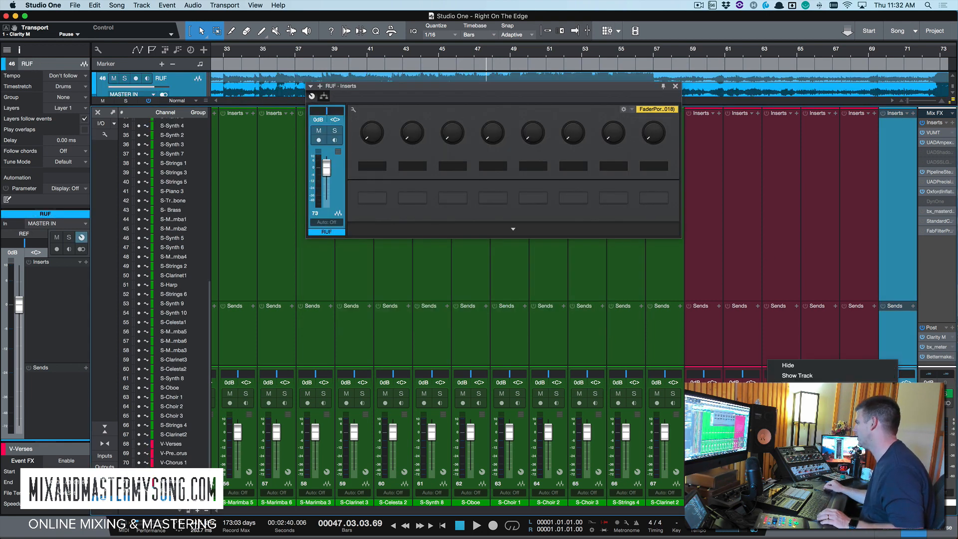
click(818, 439)
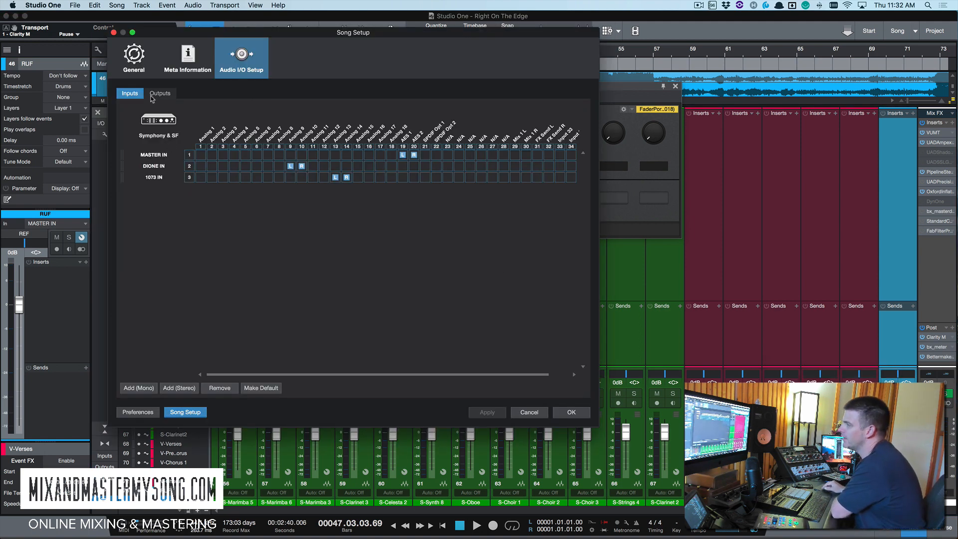
click(162, 155)
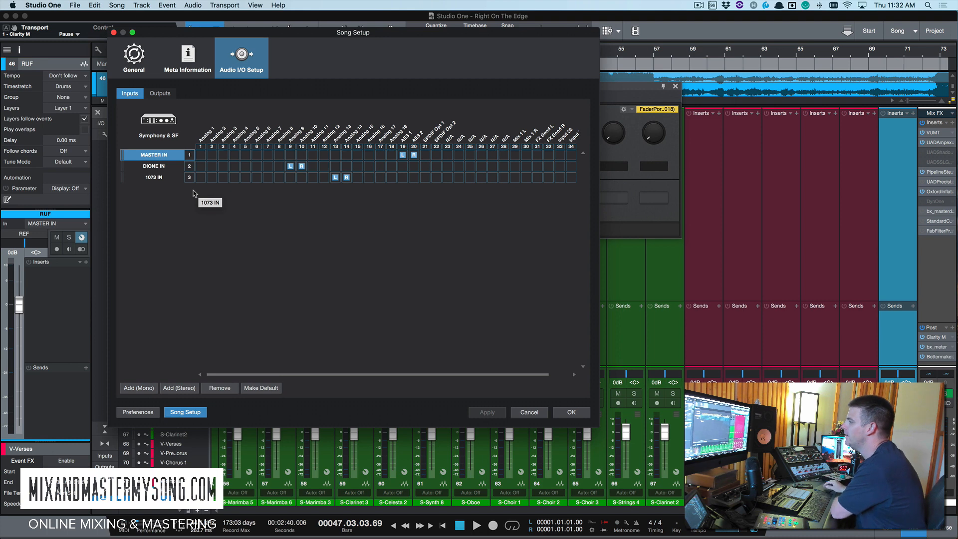
click(162, 165)
click(153, 178)
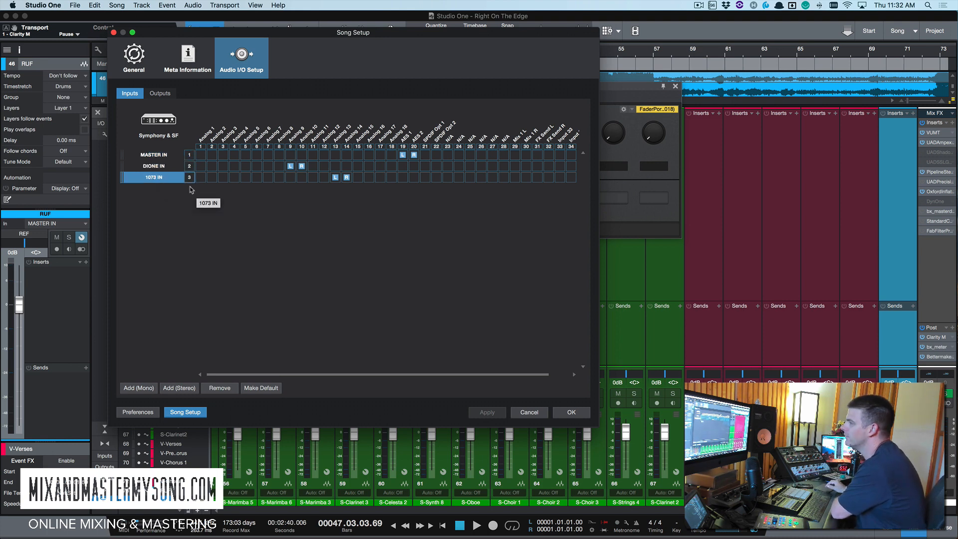
Review the playback assignments of the REF, MASTER OUT, DIONE OUT and 1073 OUT outputs, and close the song setup
click(160, 94)
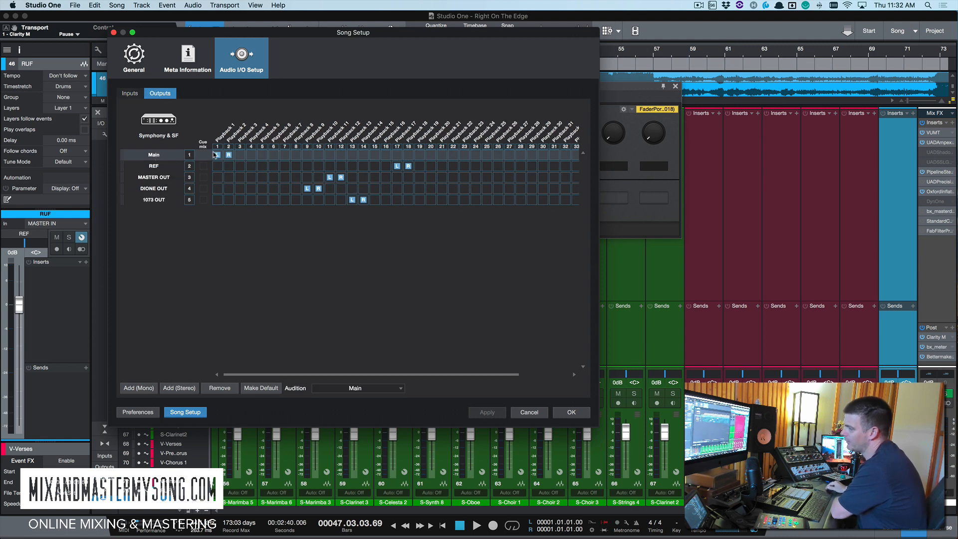
click(161, 166)
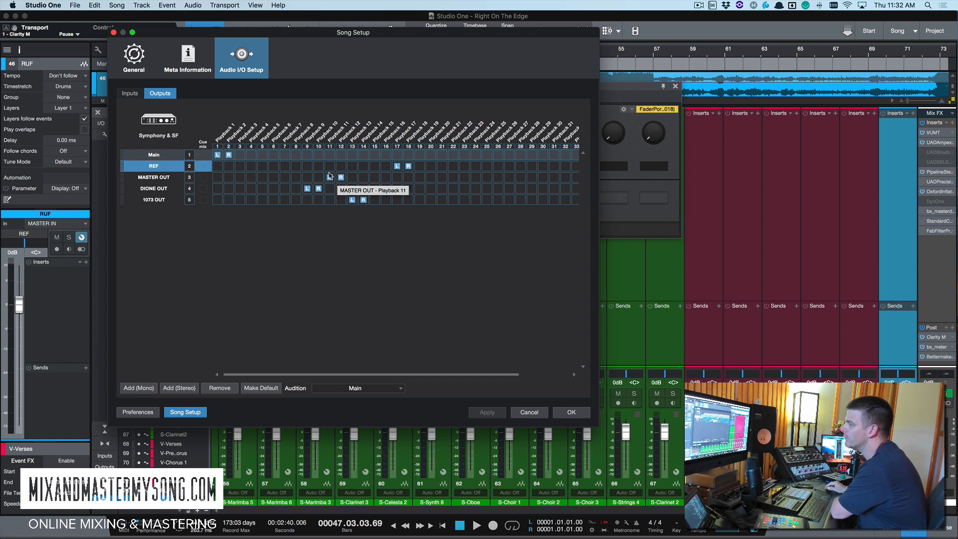
click(165, 177)
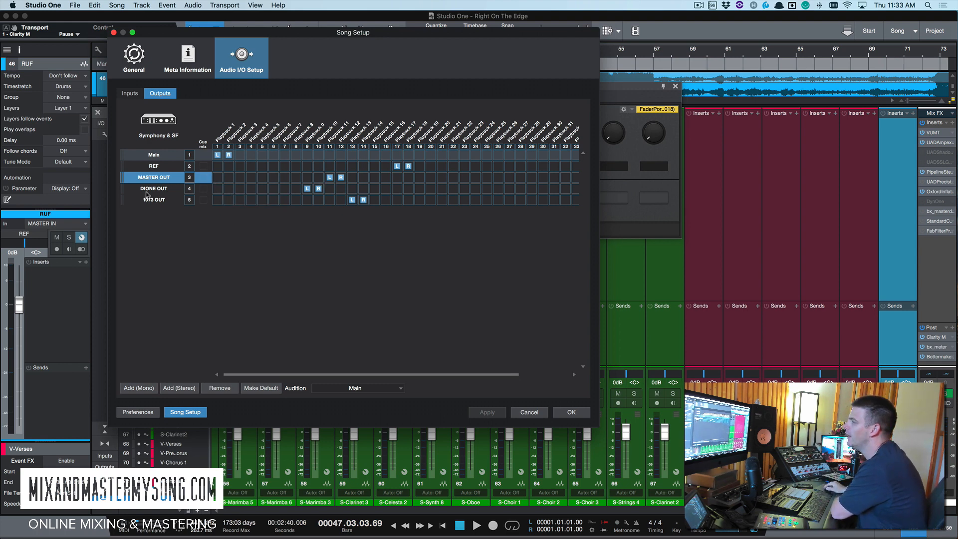
click(161, 188)
click(154, 198)
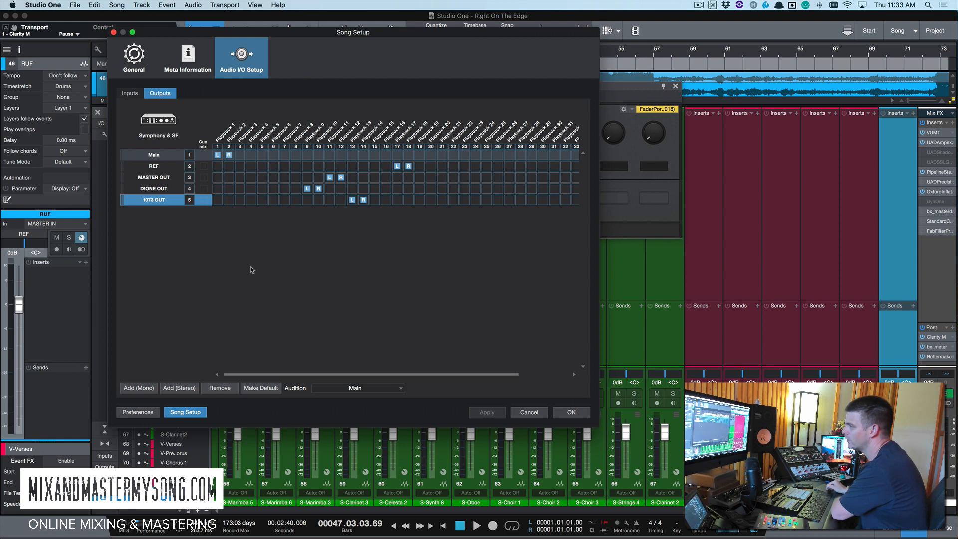
click(568, 412)
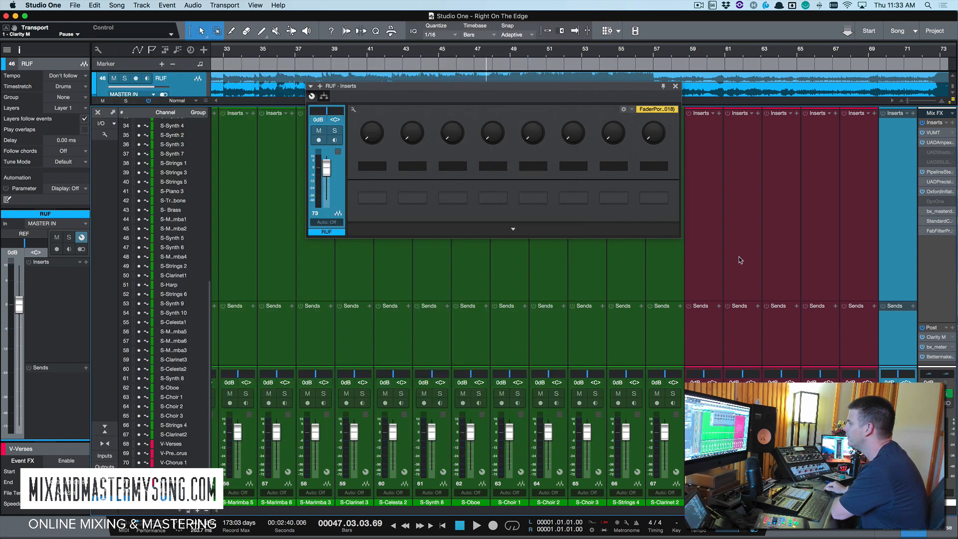
Route the Main bus's Pipeline Stereo insert with MASTER OUT as the send and MASTER IN as the return
click(940, 172)
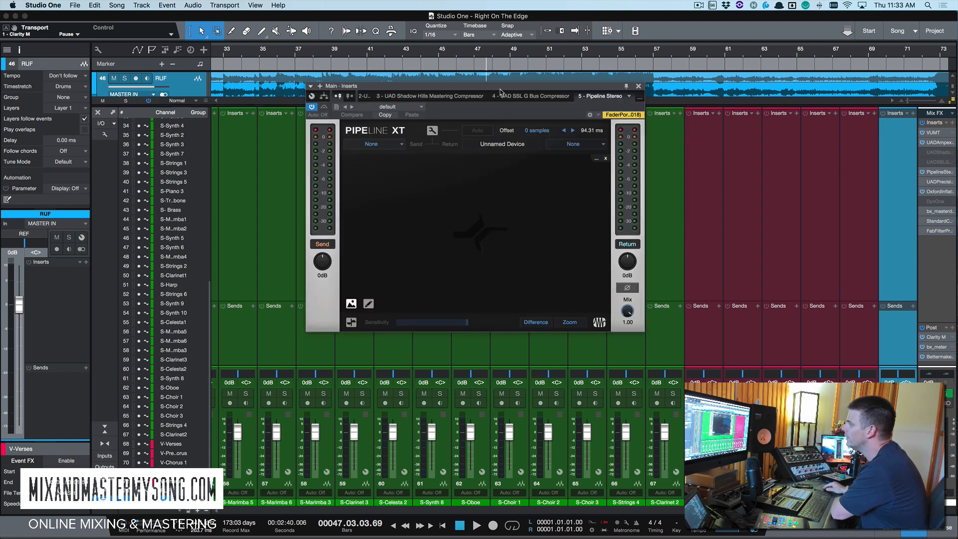
drag(500, 87, 444, 87)
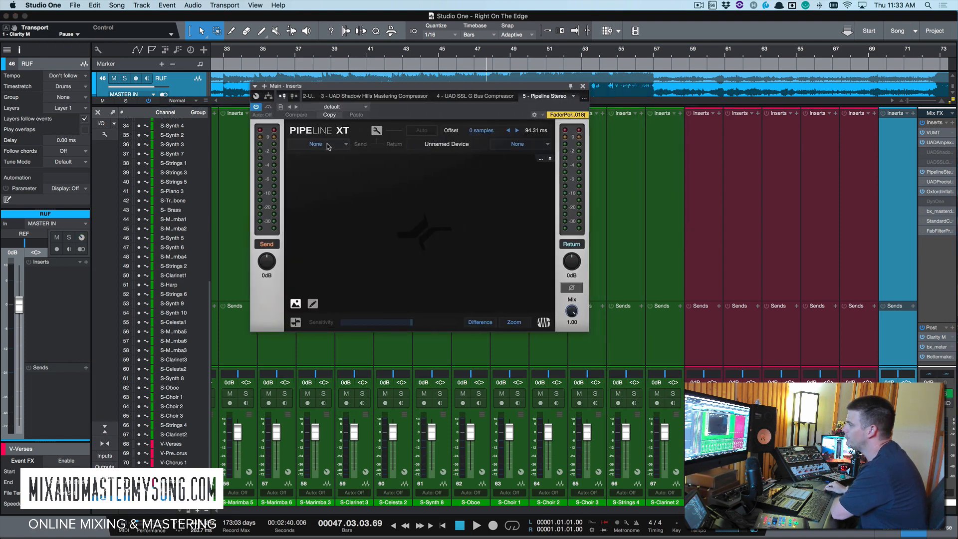
click(516, 146)
click(380, 149)
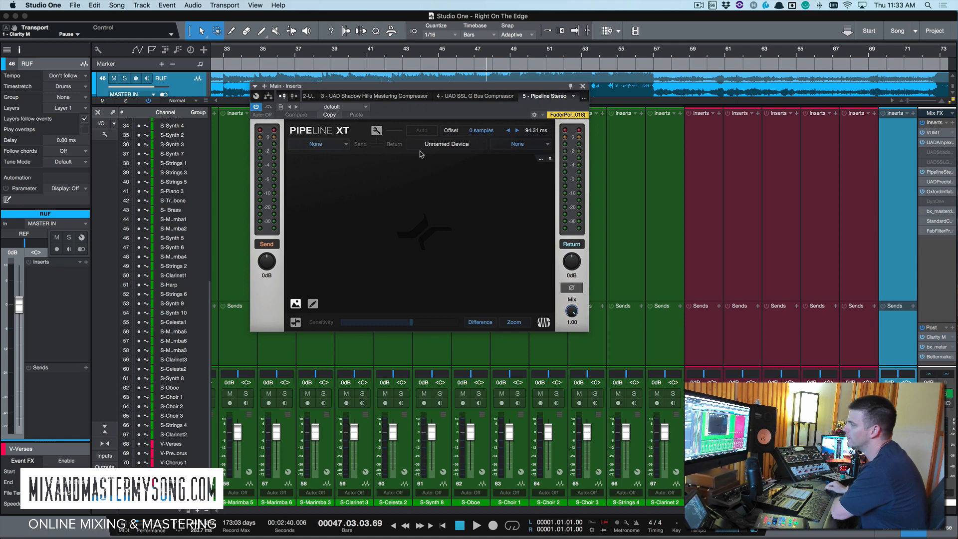
click(341, 145)
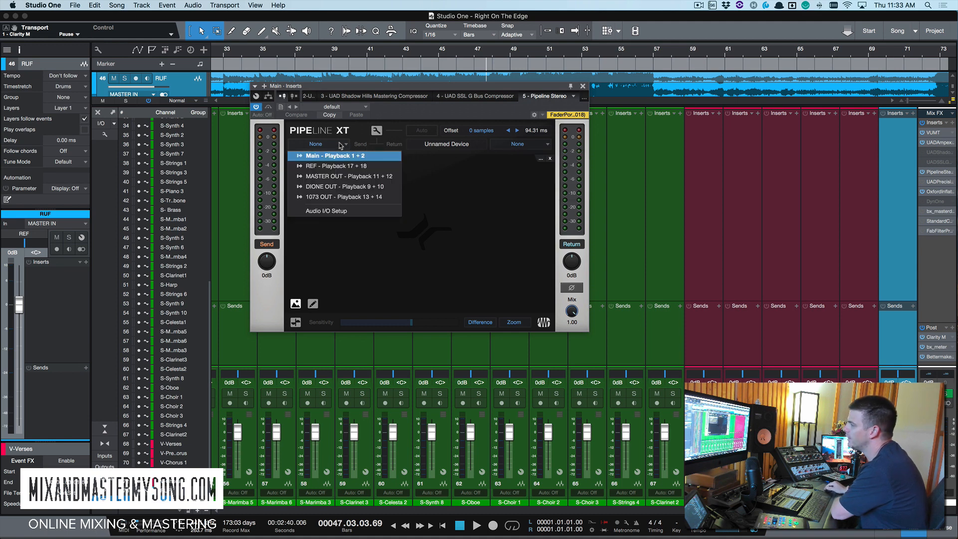
click(340, 177)
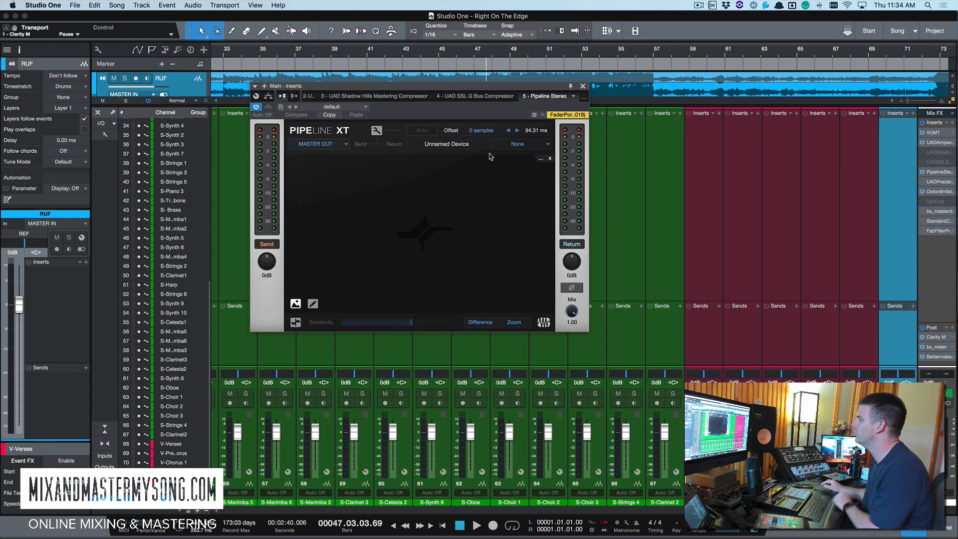
click(534, 144)
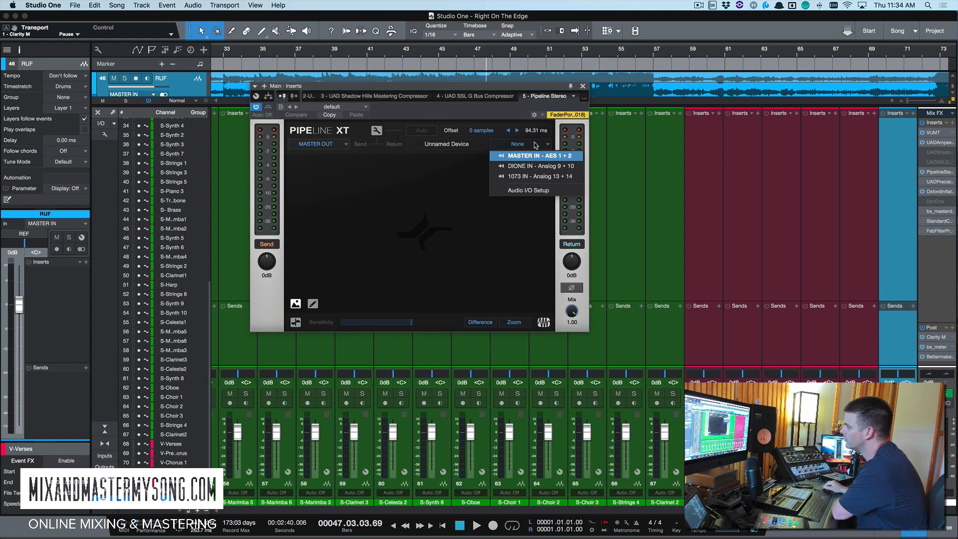
click(534, 156)
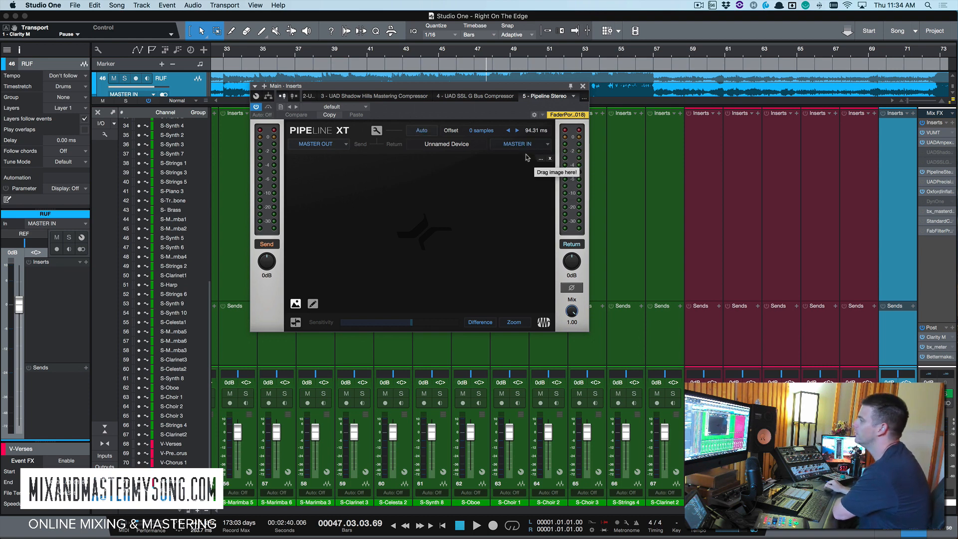
Name the Pipeline device "Mastering Chain"
click(457, 145)
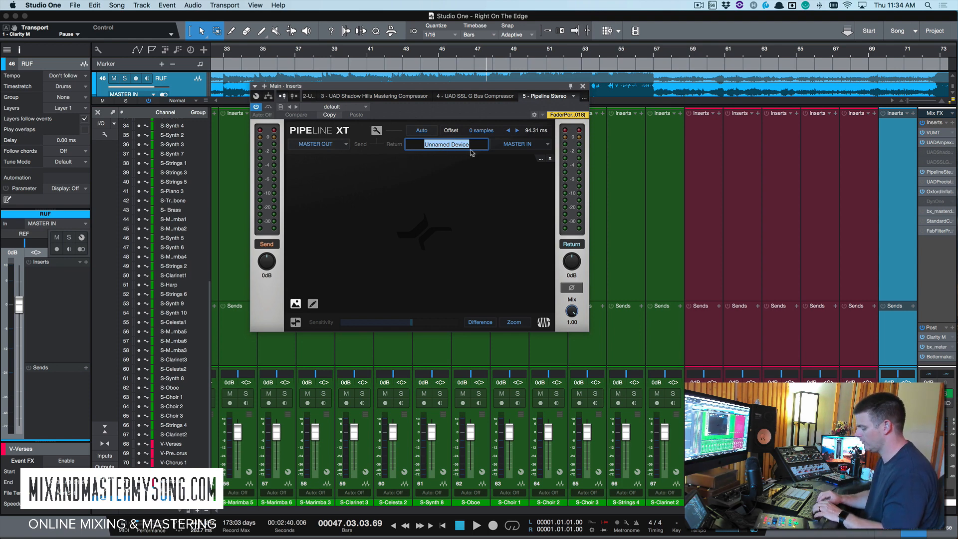
text(Mastering Chain)
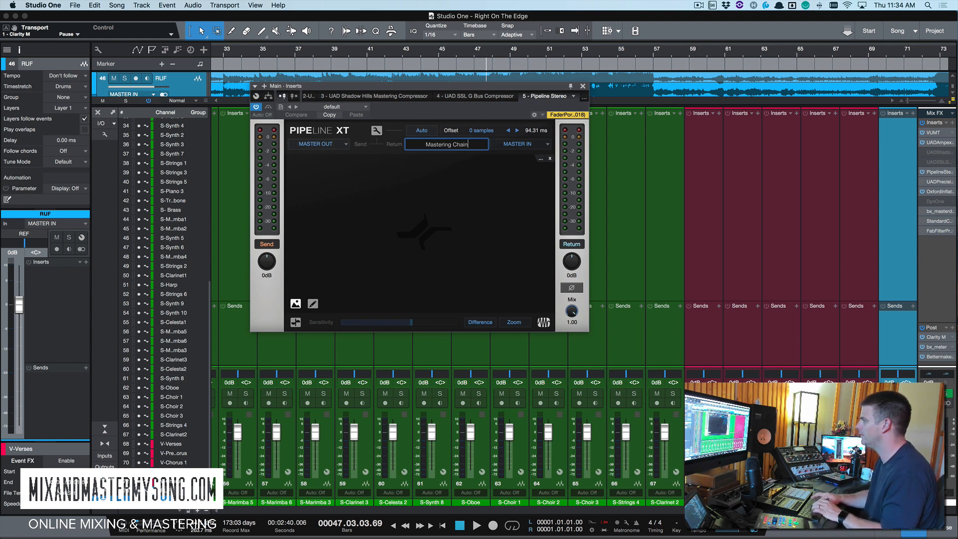
key(Return)
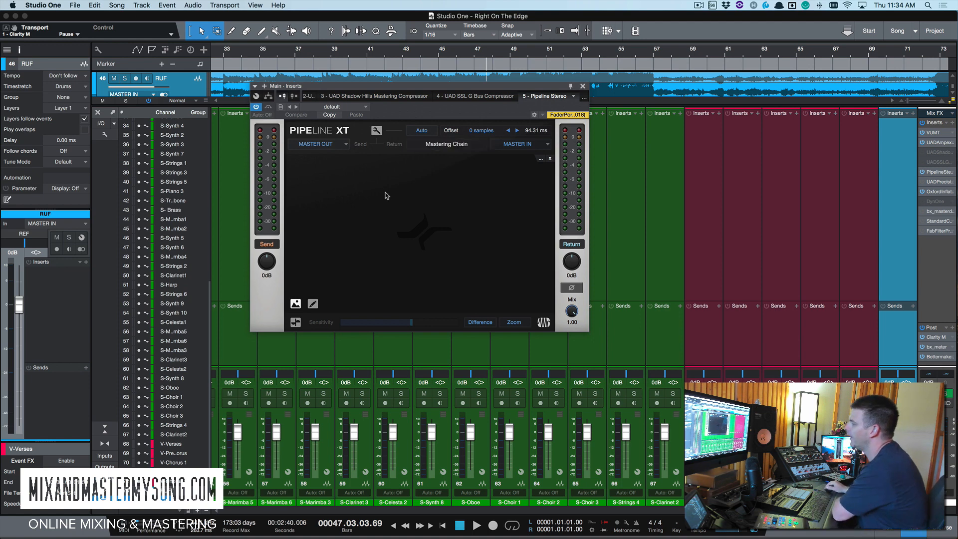
Run Pipeline's automatic offset detection to measure the latency of the external mastering chain
drag(470, 91, 459, 91)
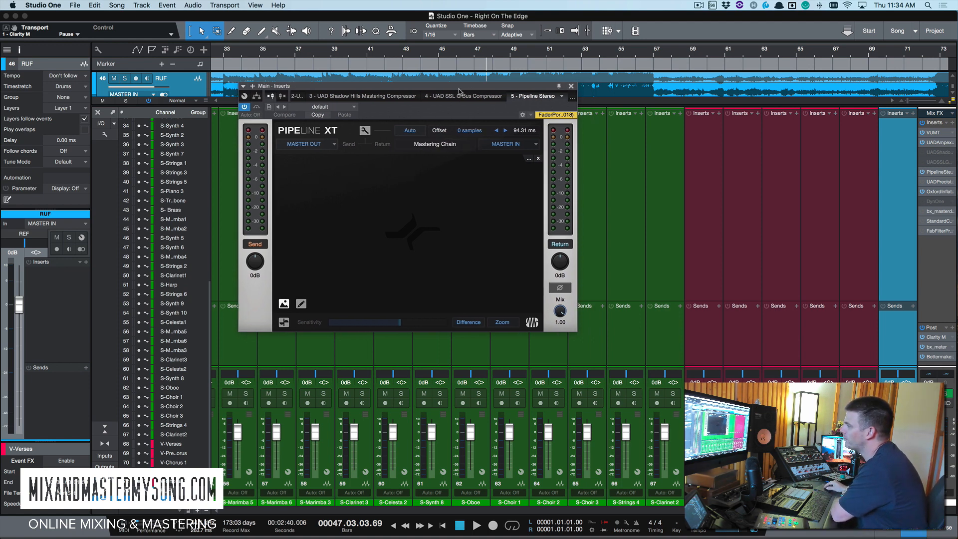
click(411, 131)
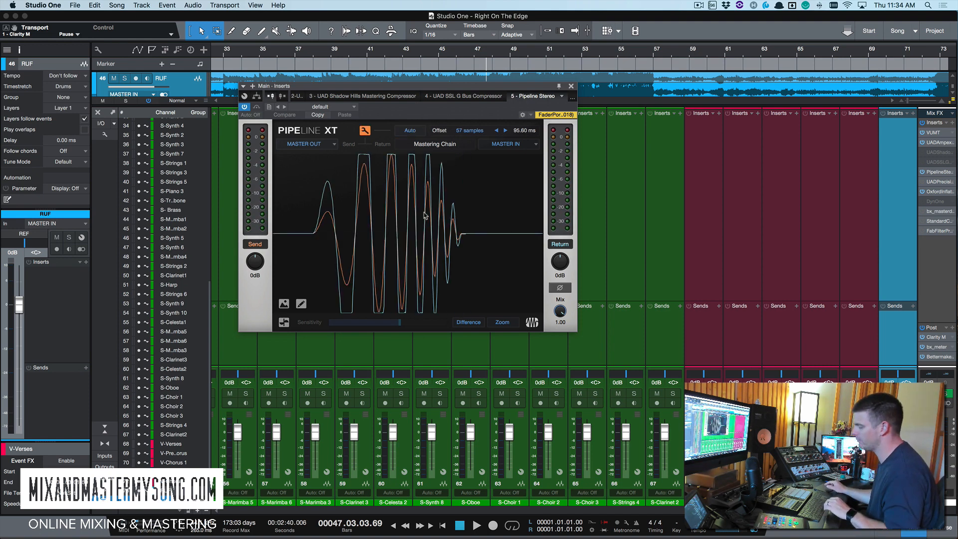
drag(456, 88, 474, 109)
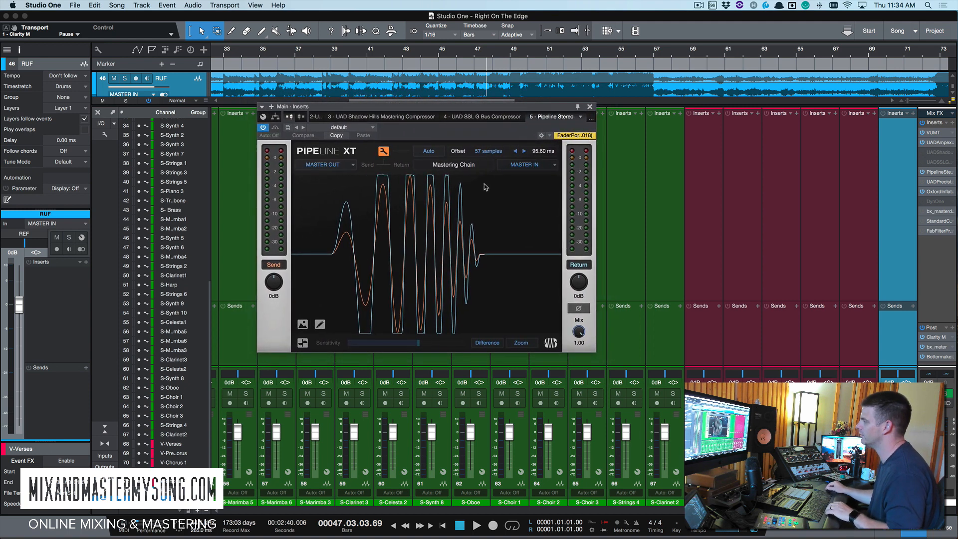
Play the song through the Pipeline insert on the Main bus and switch off its test ping
key(space)
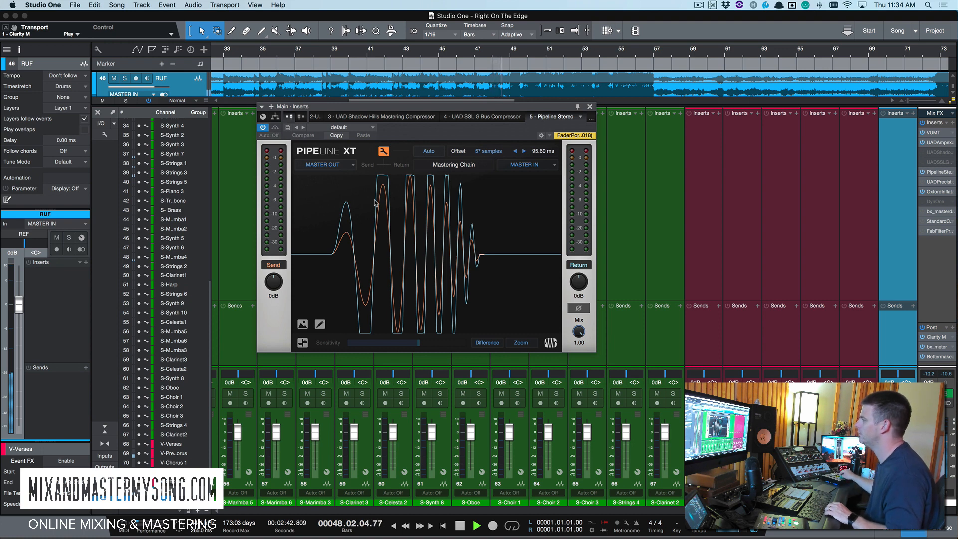
key(space)
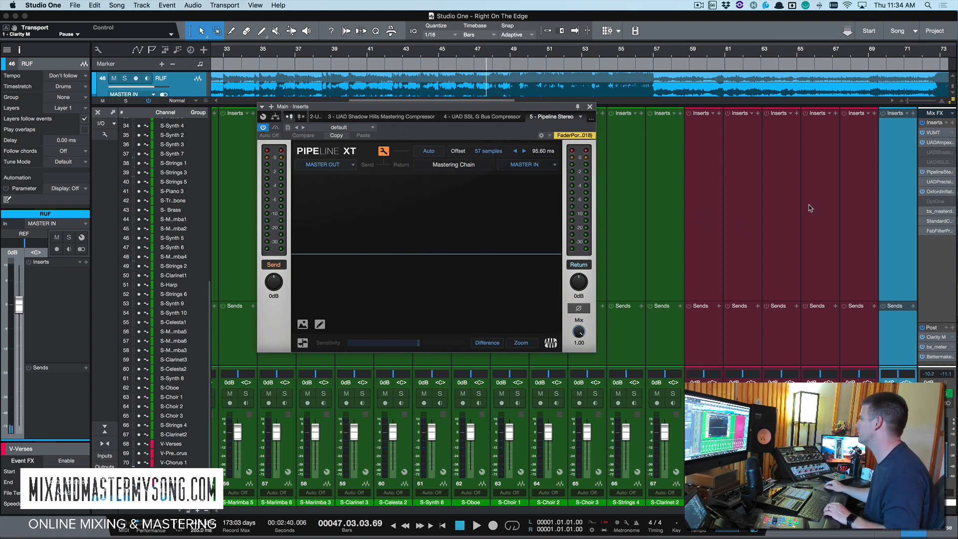
click(942, 283)
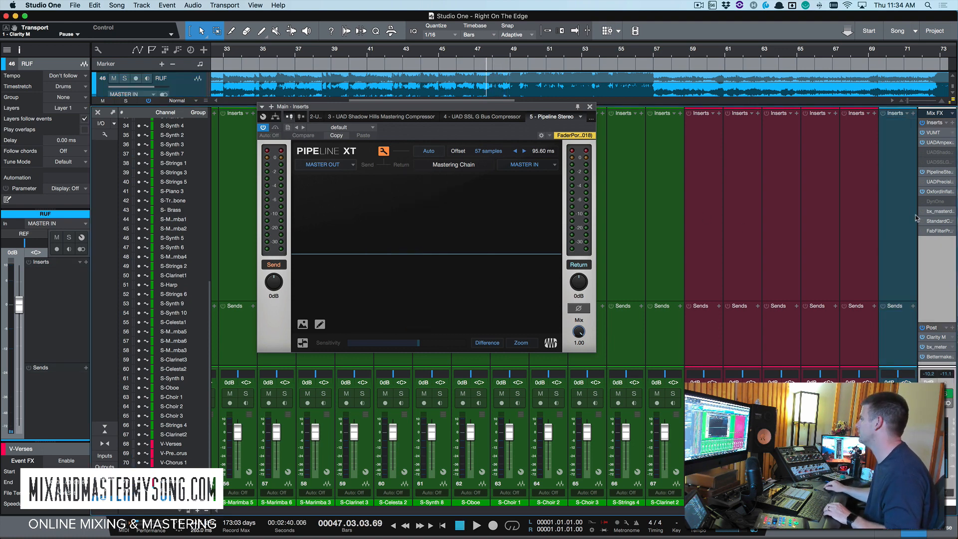
double_click(937, 172)
double_click(937, 172)
key(space)
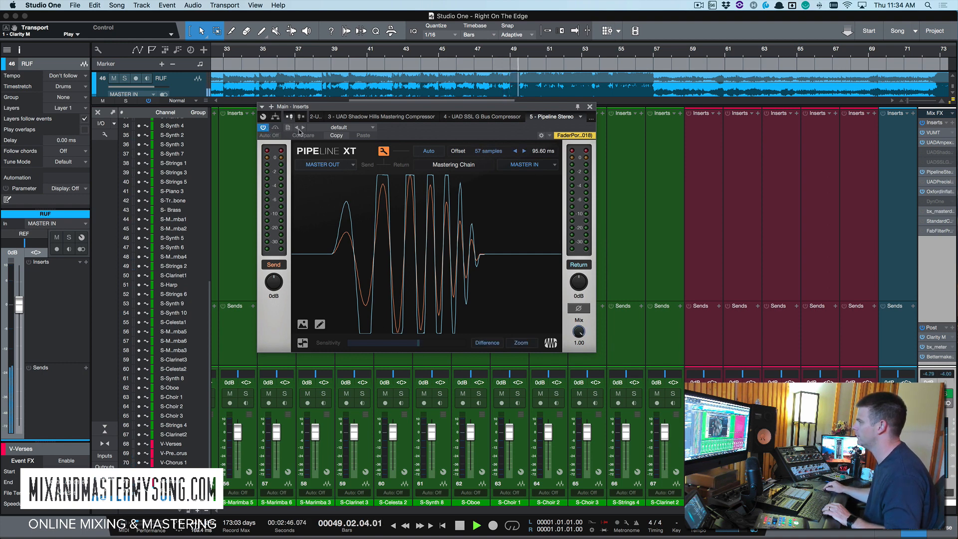
click(383, 150)
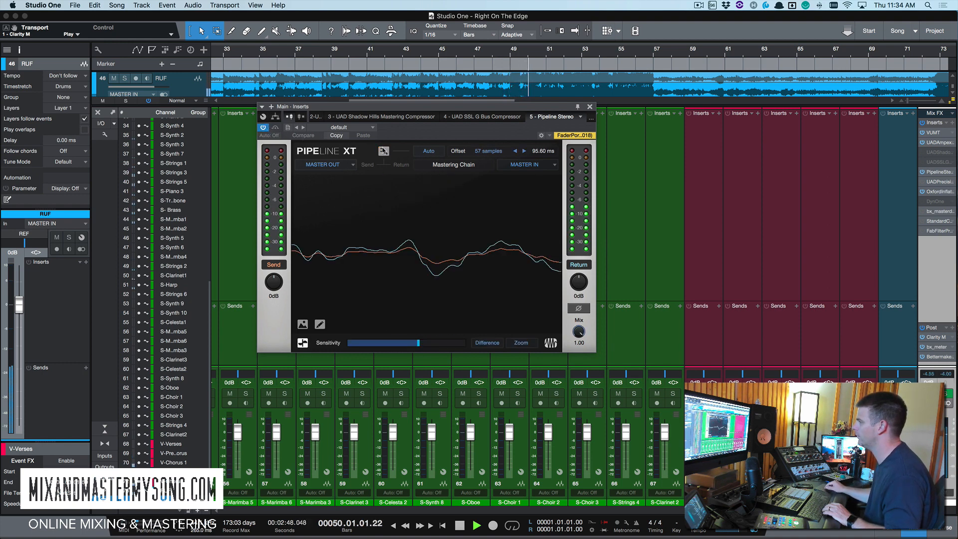
Repeat Pipeline's automatic offset detection during playback and turn the test ping off again
drag(360, 109, 379, 109)
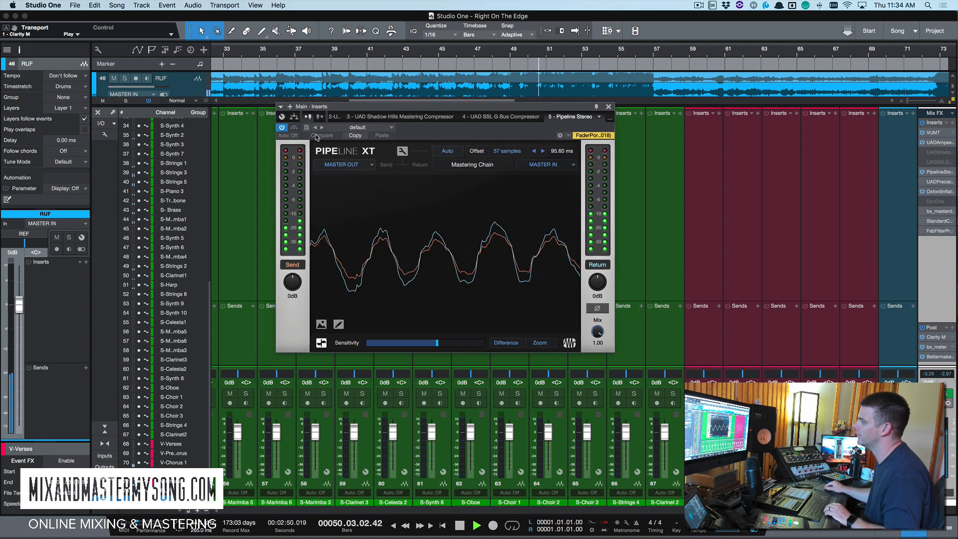
click(449, 151)
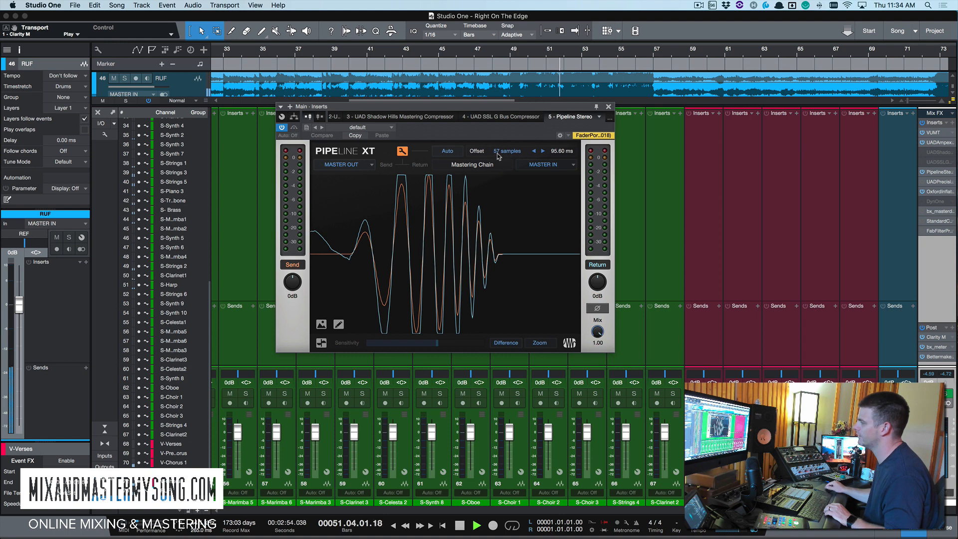
click(402, 152)
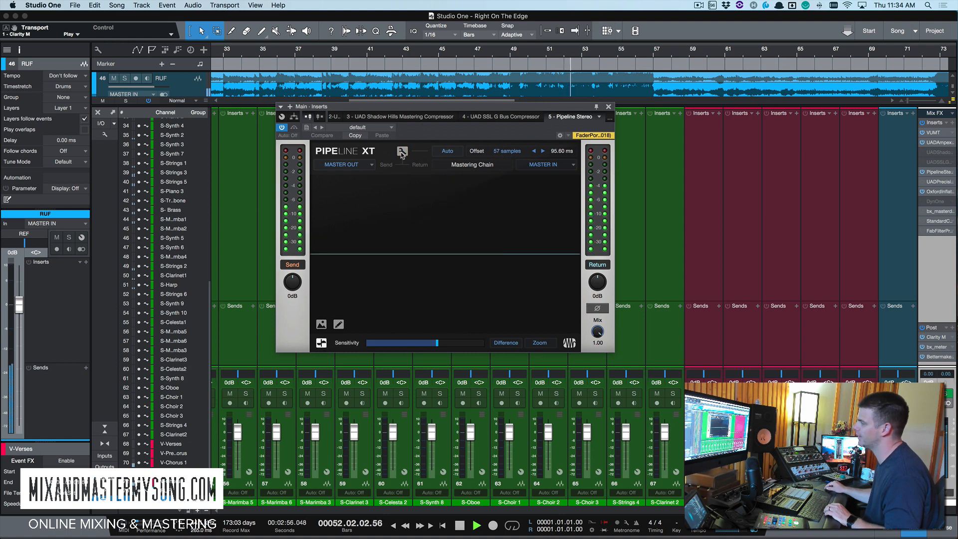
Stop playback, then switch Pipeline's test ping on to compare the send and return waveforms, and off again
key(space)
click(402, 153)
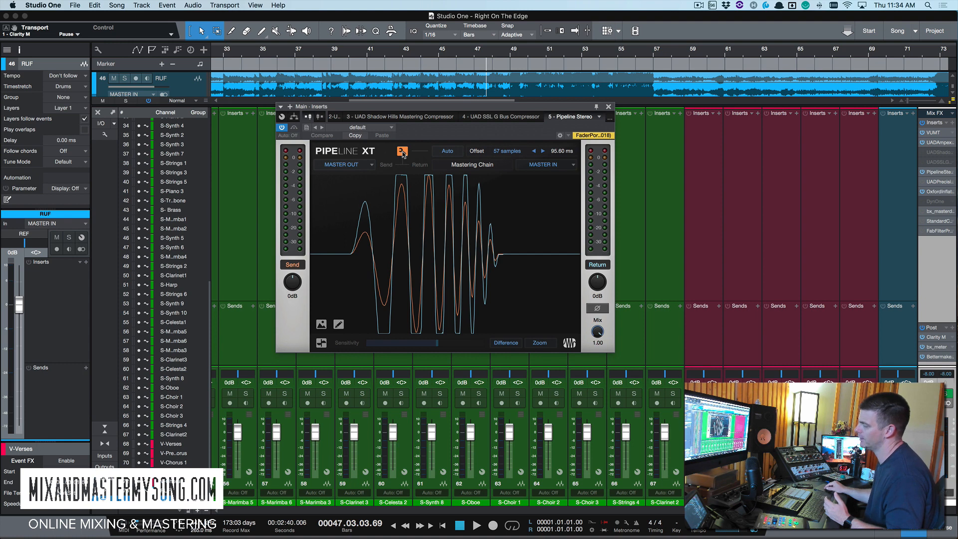
click(402, 151)
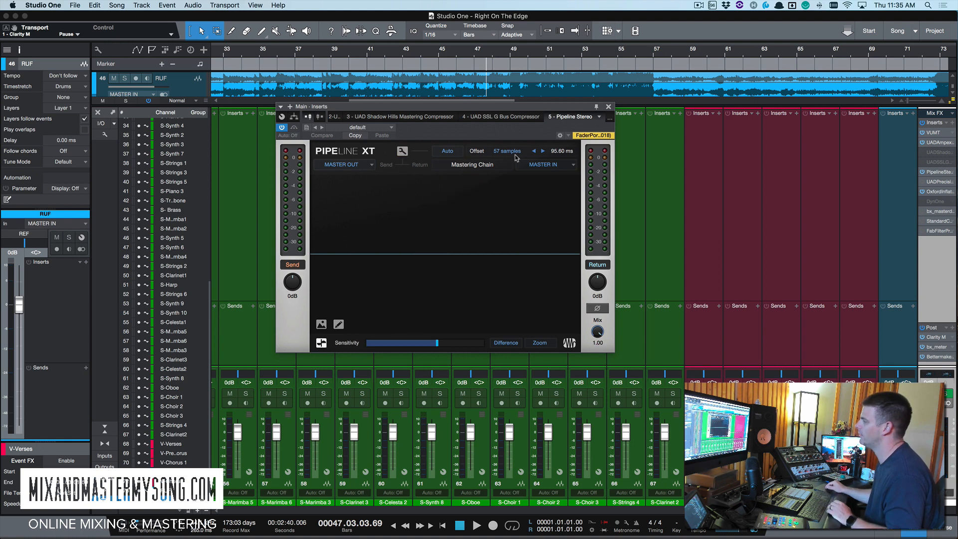
drag(518, 109, 515, 104)
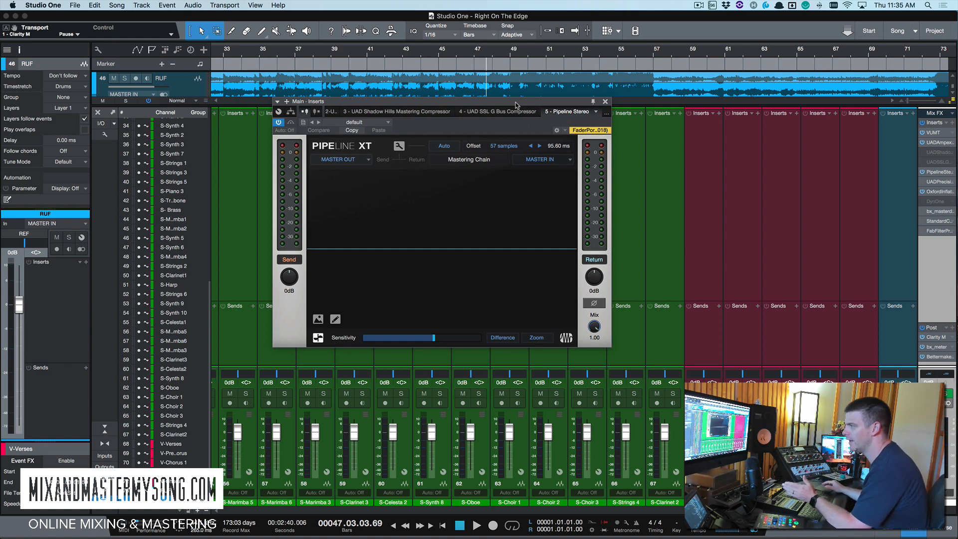
drag(516, 105, 516, 119)
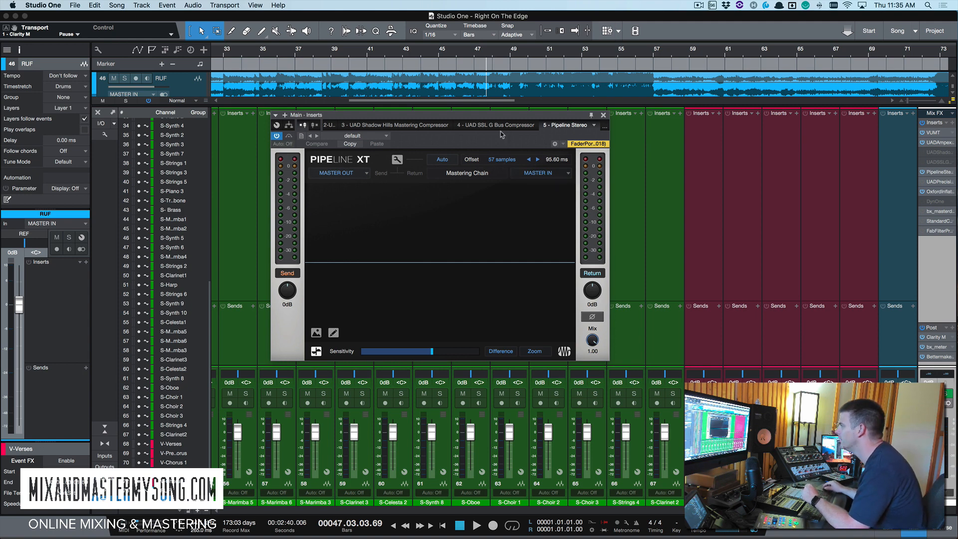
drag(506, 116, 546, 88)
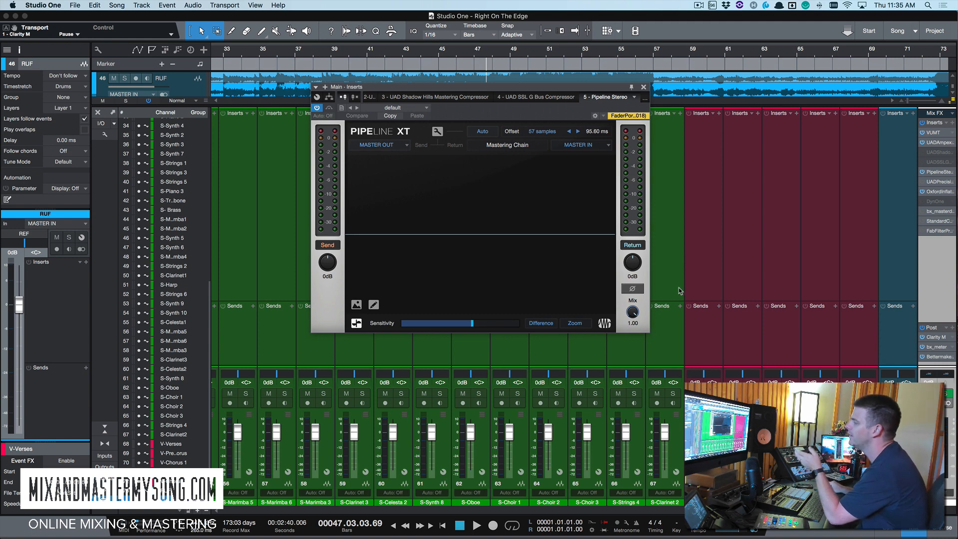
drag(589, 89, 568, 89)
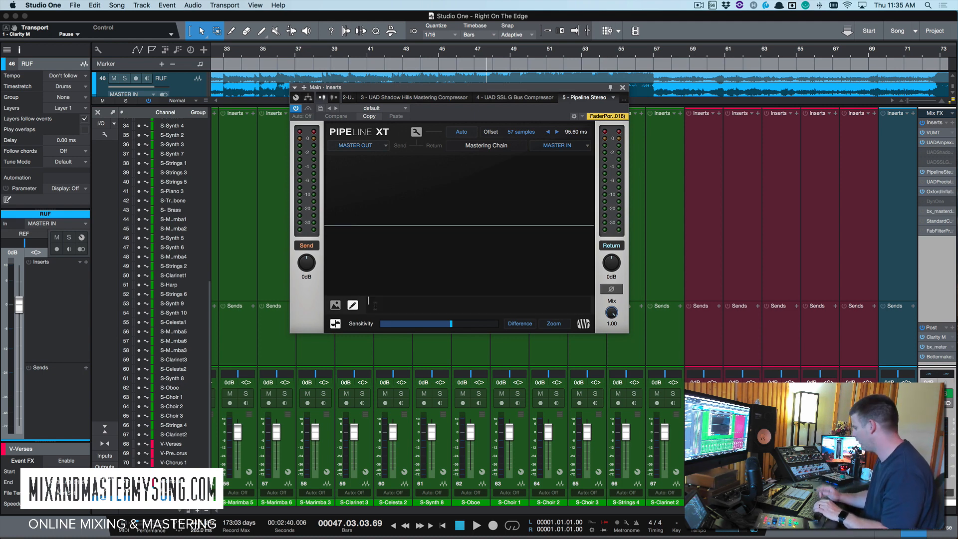
Write the note "Compressor On." in the Pipeline XT plug-in to document the hardware setting
text(Compres)
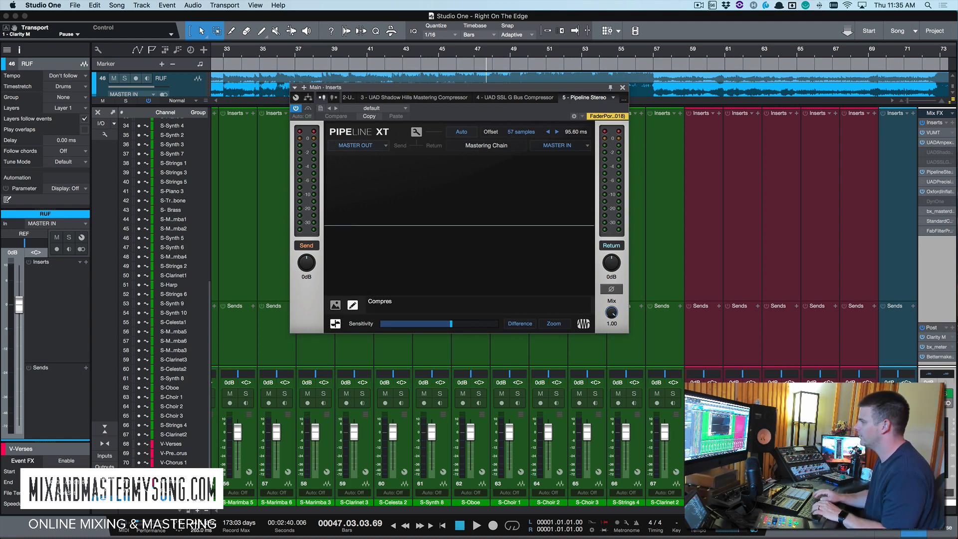
key(BackSpace)
key(BackSpace)
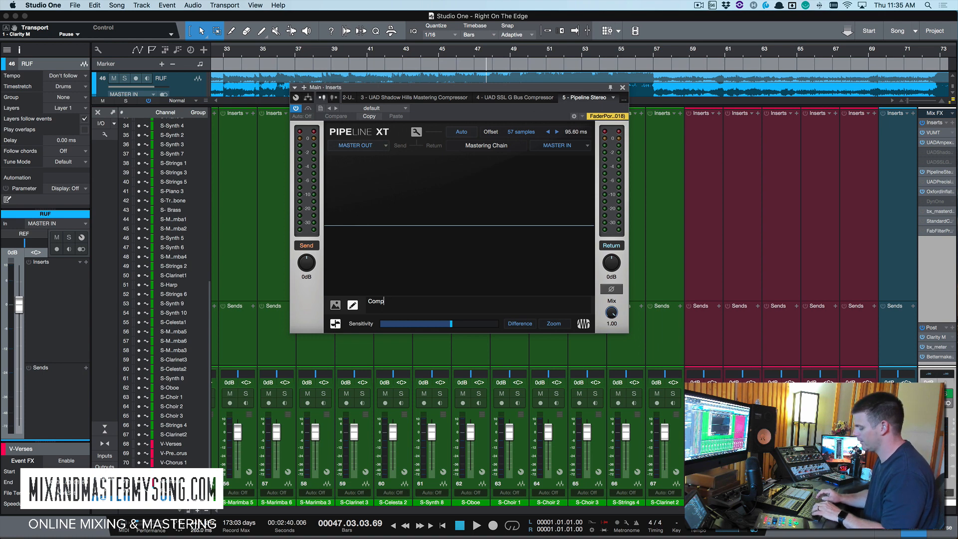
text(ressor On.)
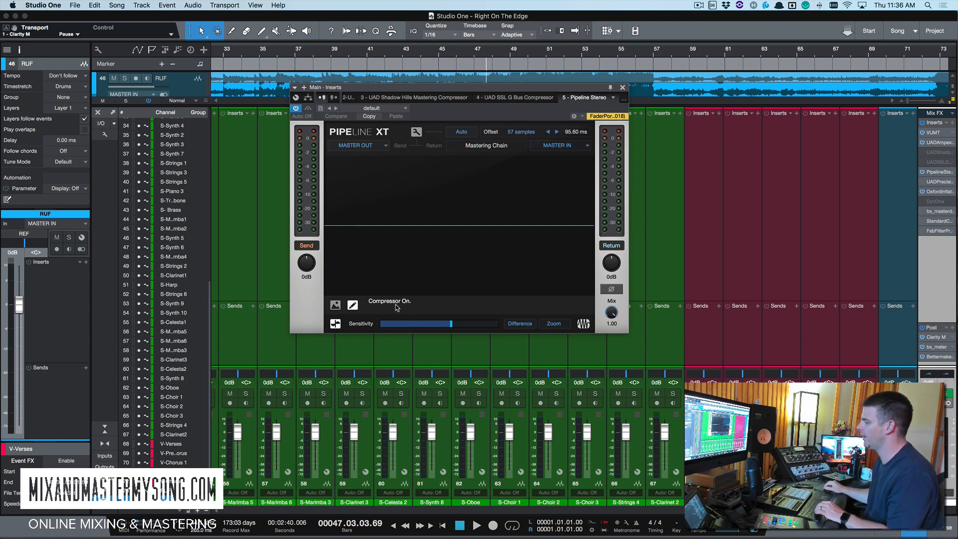
Add the photo IMG_4939.JPG from the Downloads folder as Pipeline's hardware image, allowing it to be scaled to the size limit
click(335, 306)
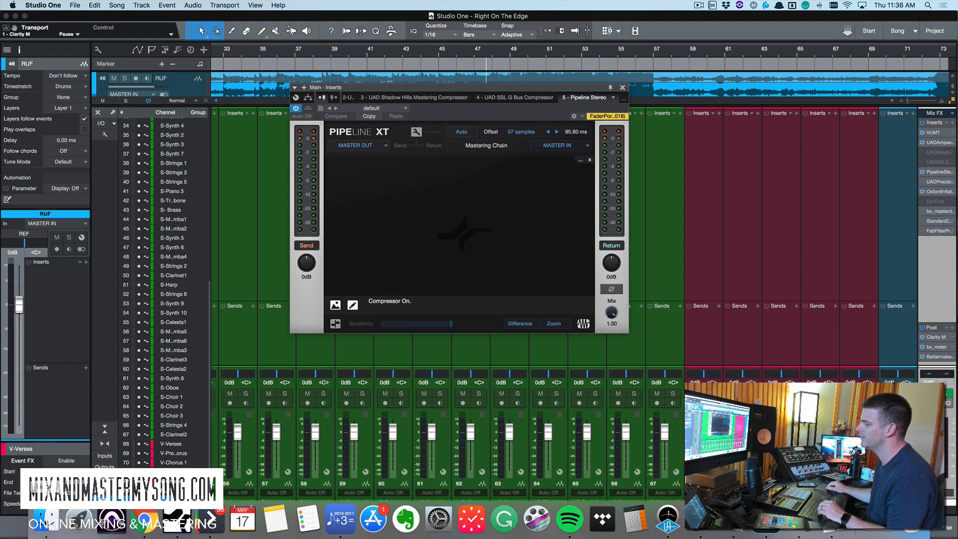
click(160, 523)
drag(242, 329, 434, 207)
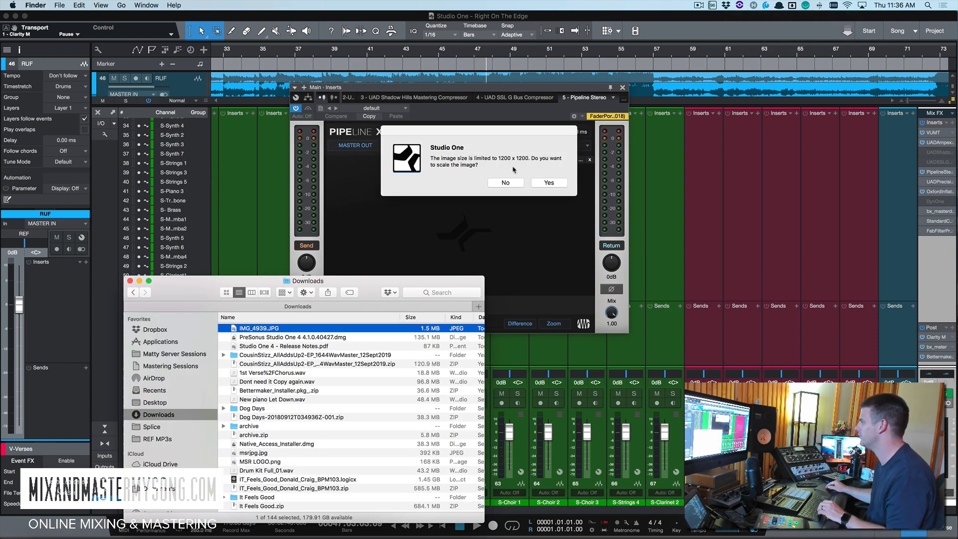
click(548, 182)
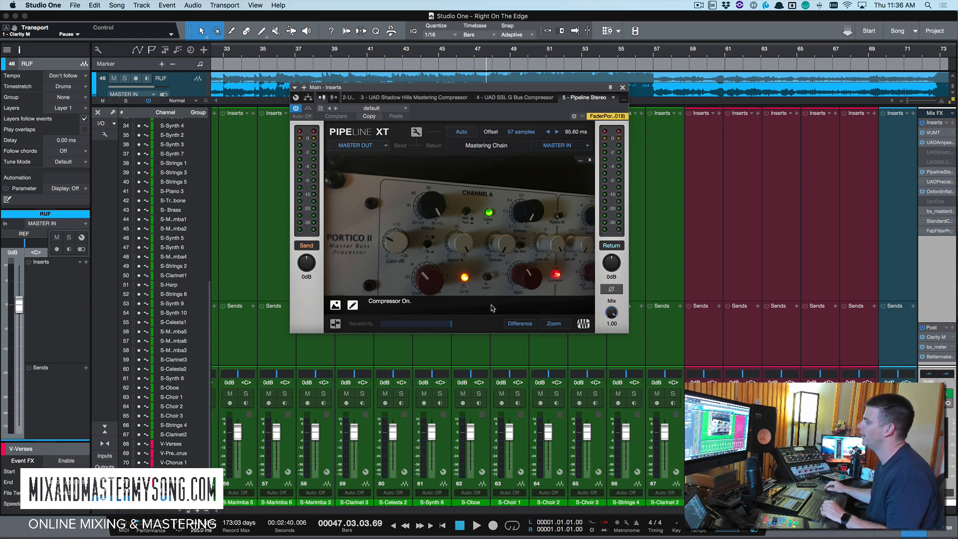
drag(557, 89, 529, 85)
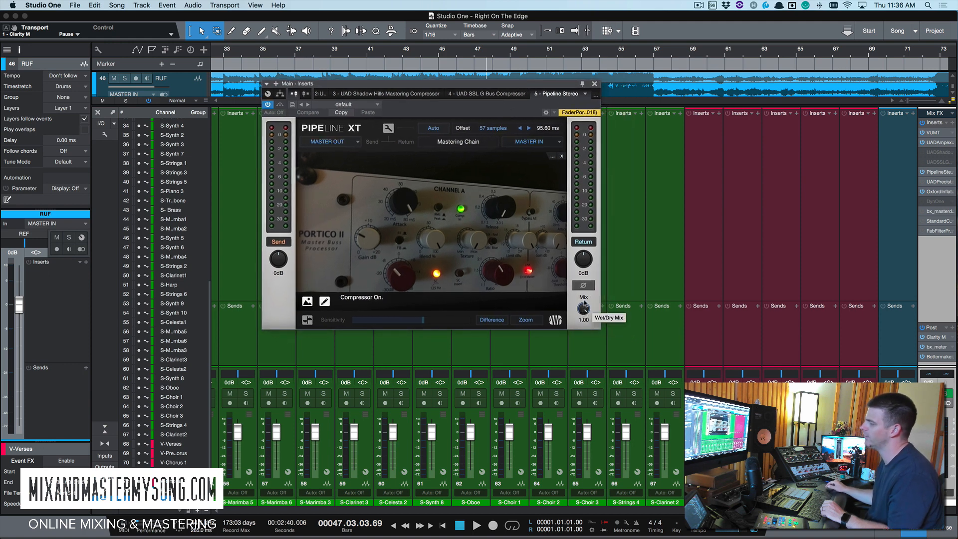
drag(557, 89, 602, 88)
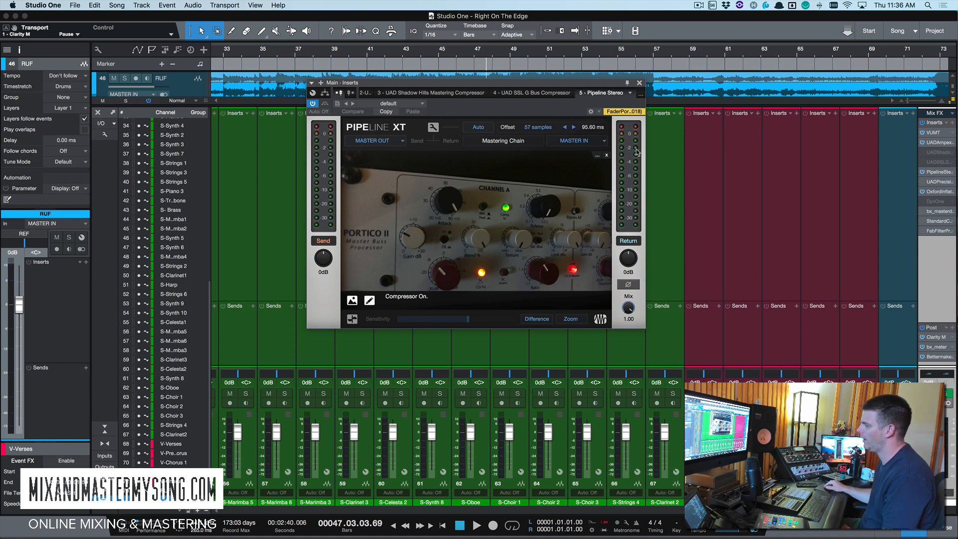
drag(619, 89, 614, 88)
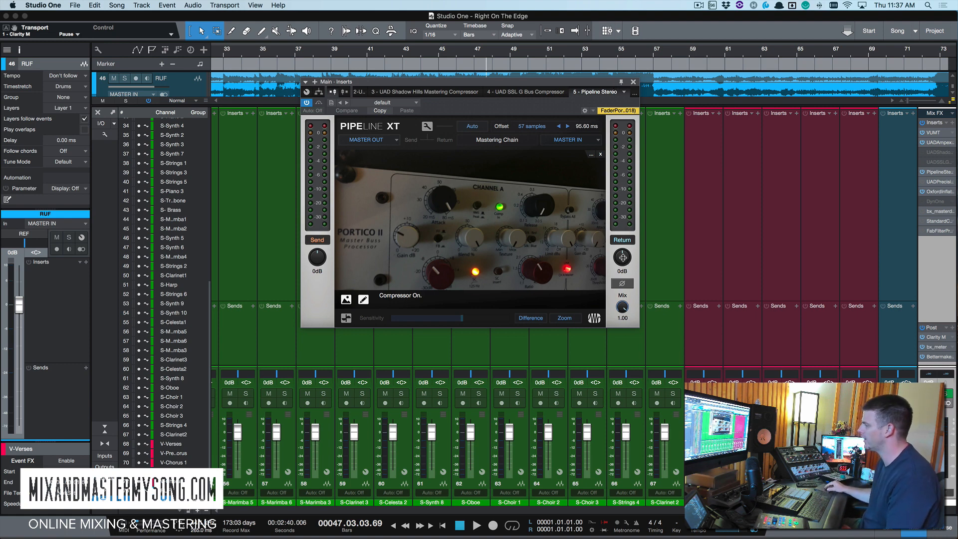
Lower Pipeline's return gain to -1.3 dB, then reset it to 0 dB
drag(622, 257, 625, 261)
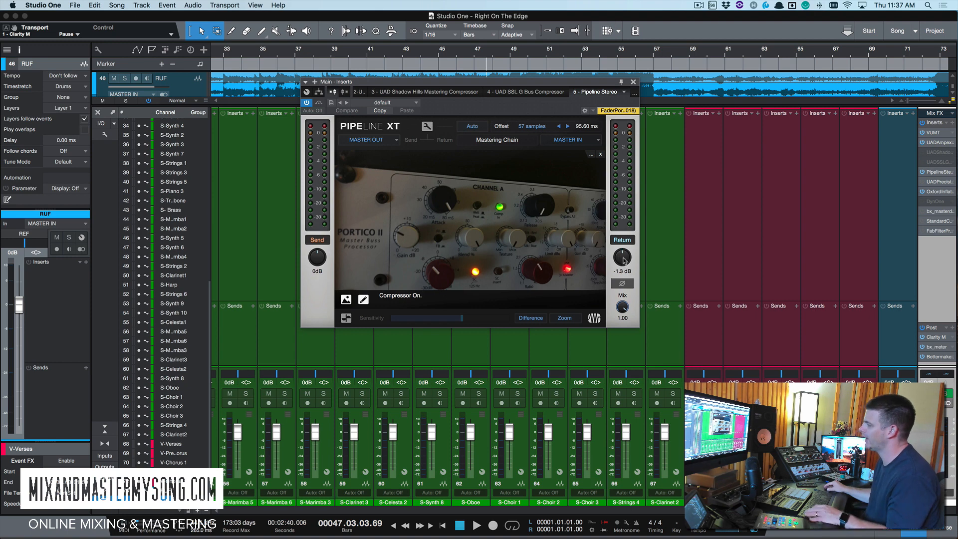
double_click(624, 260)
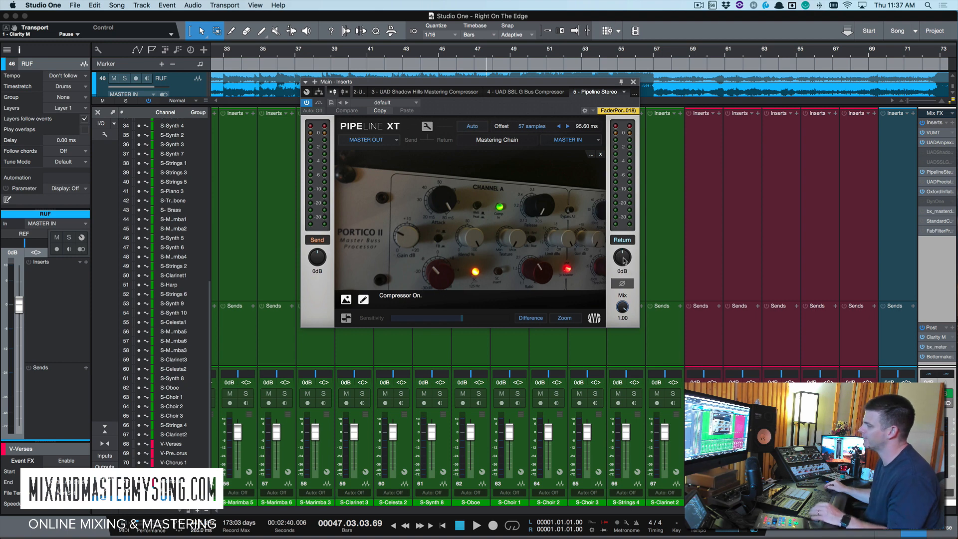
click(584, 93)
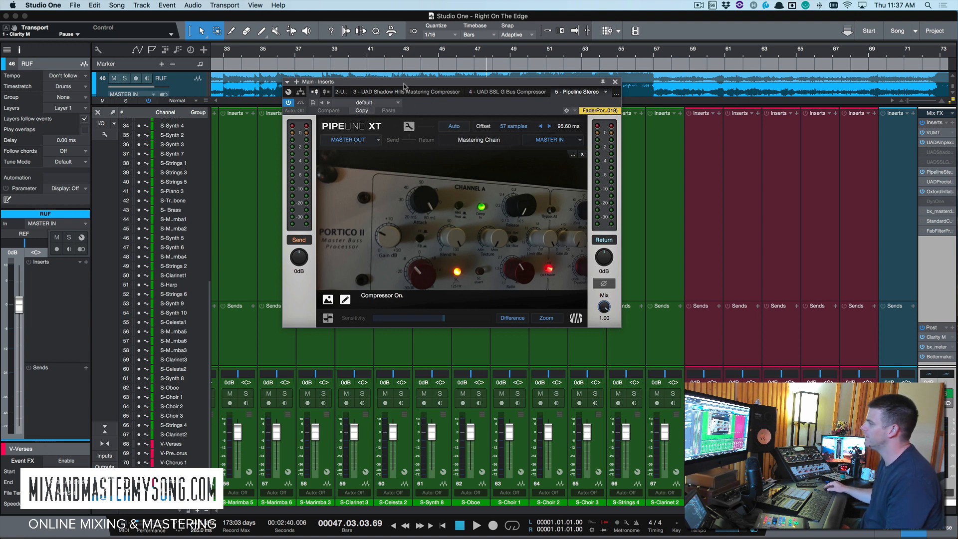
drag(404, 83, 395, 123)
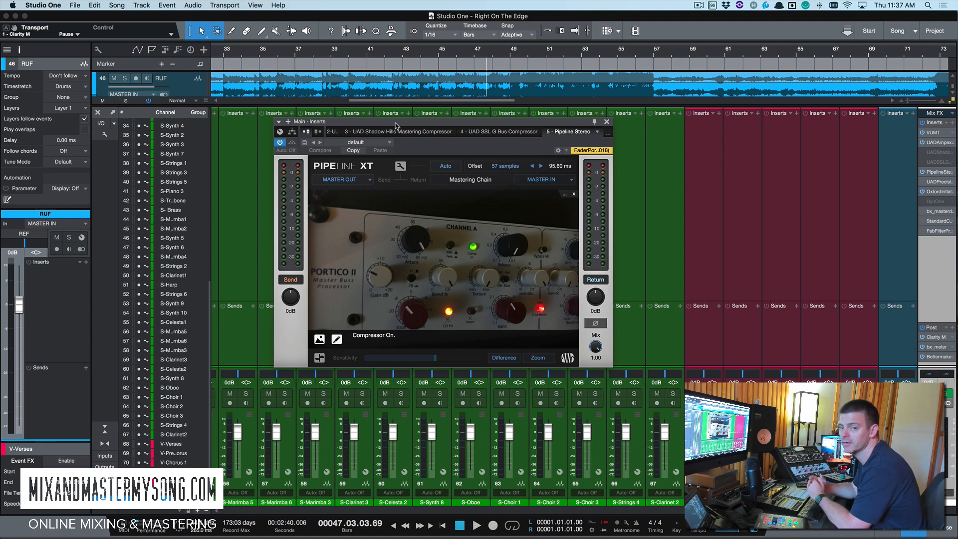